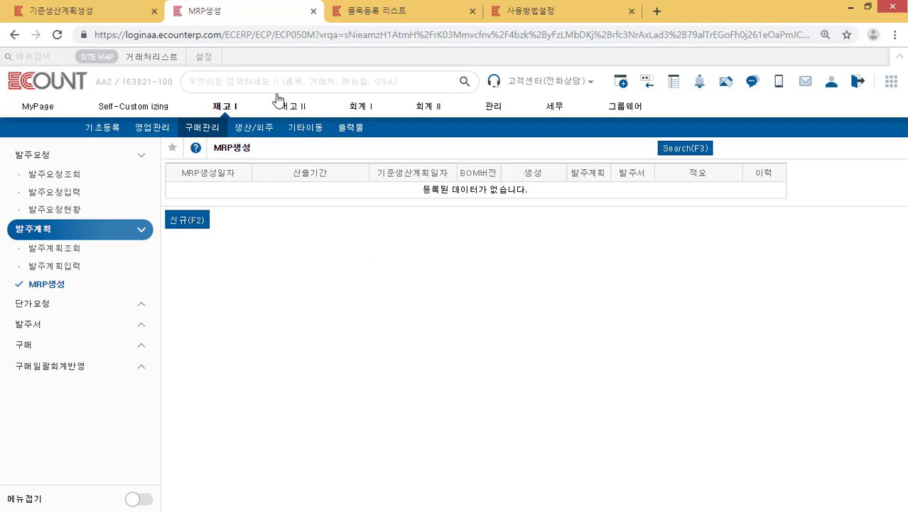
# Start a new 기준생산계획생성 entry, and open 캘린더 설정 in 사용방법설정 to check the working-day and holiday settings.
pyautogui.click(114, 10)
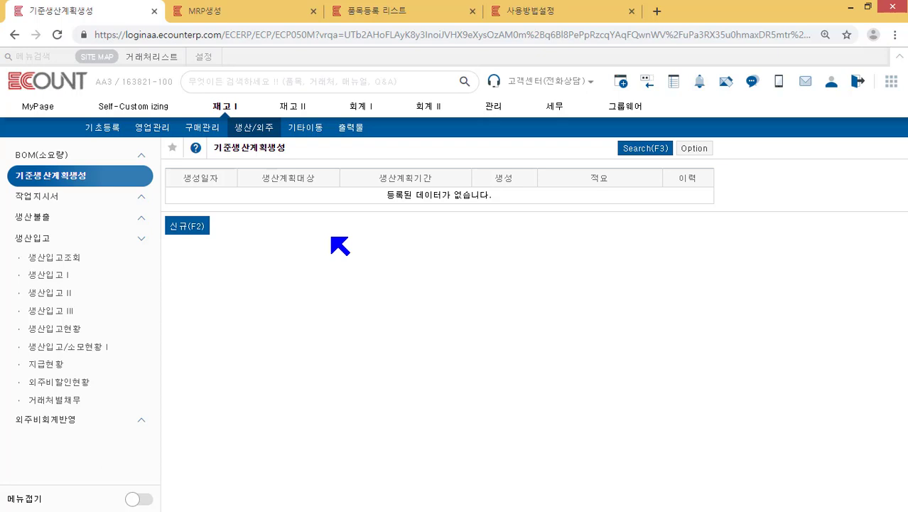
pyautogui.click(197, 227)
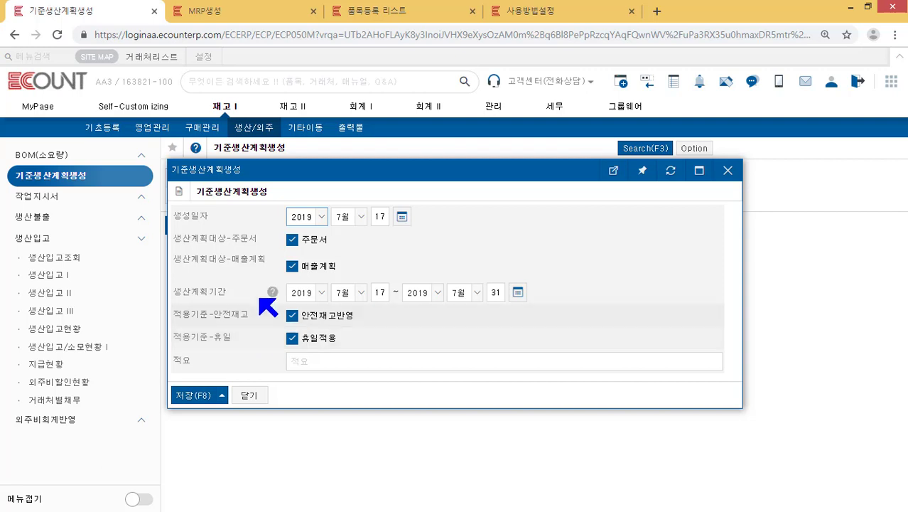
pyautogui.click(529, 13)
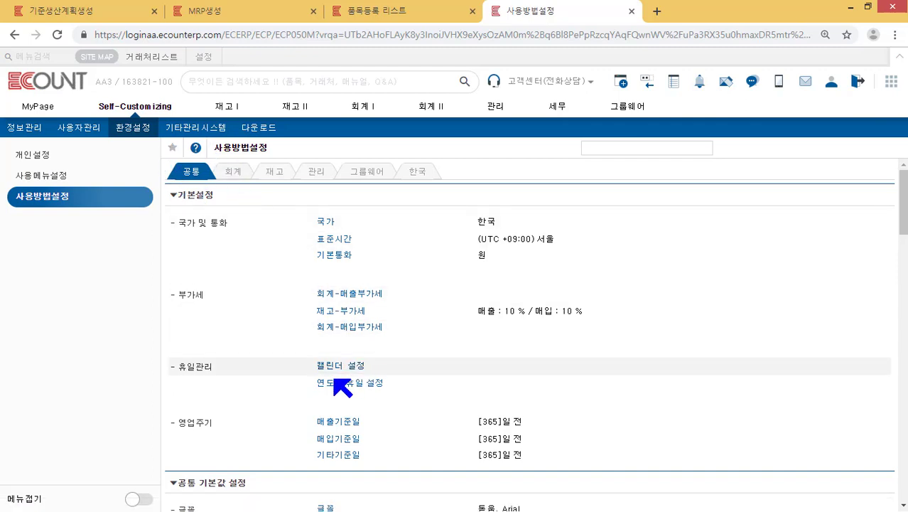
pyautogui.click(353, 367)
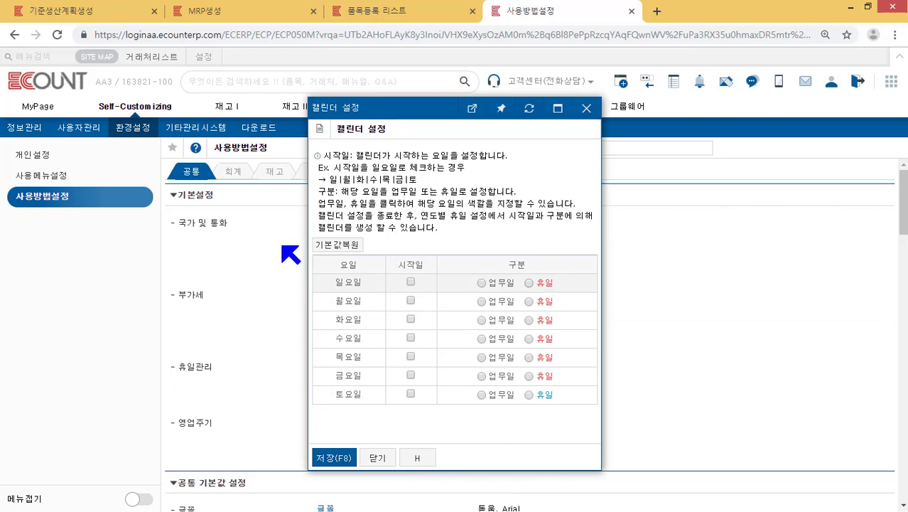
# Exclude 매출계획 from the new production plan's targets, save the plan, and generate it from 주문서 only.
pyautogui.click(111, 9)
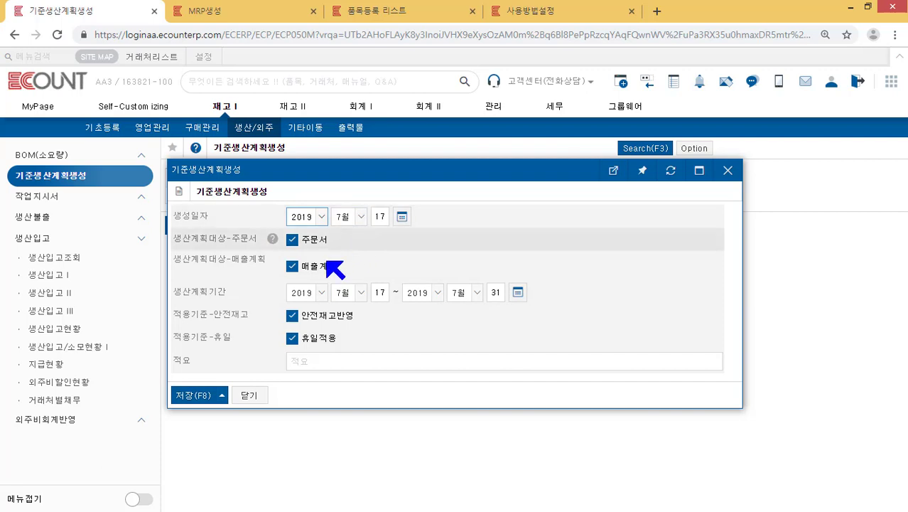
pyautogui.click(293, 266)
pyautogui.click(208, 396)
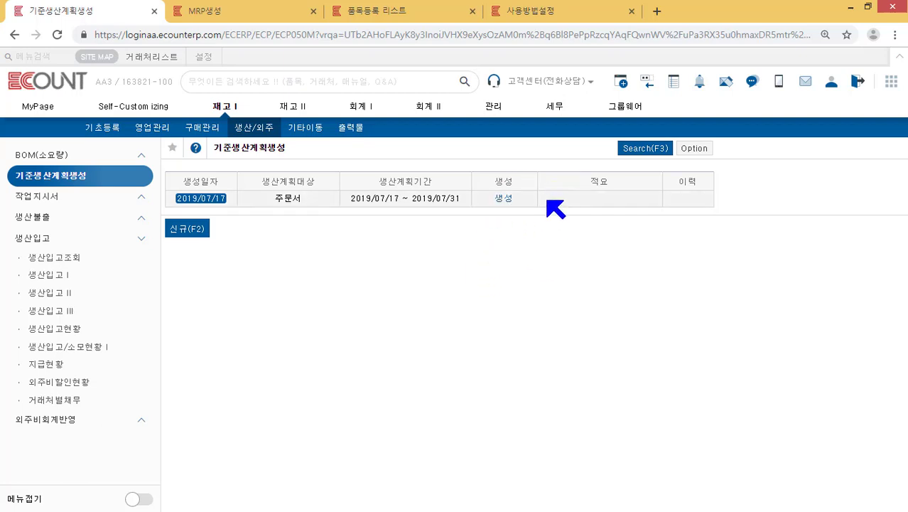
pyautogui.click(503, 200)
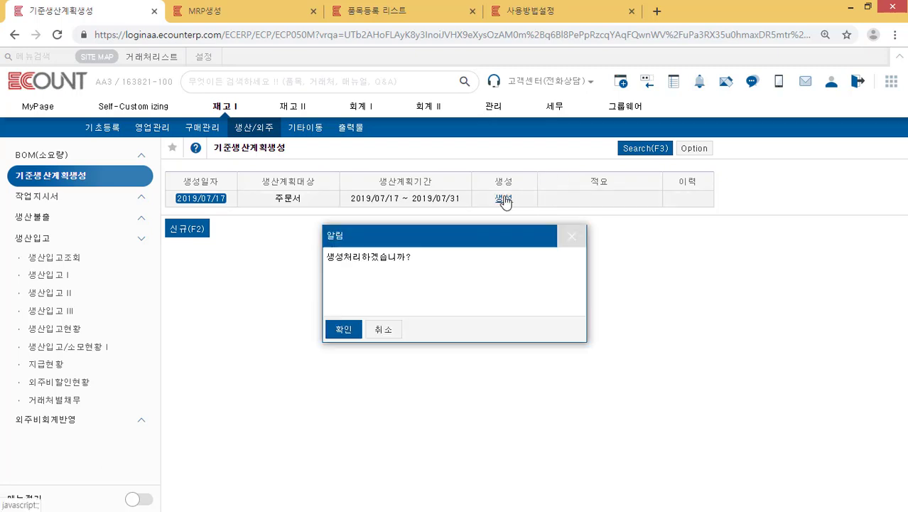
pyautogui.click(344, 330)
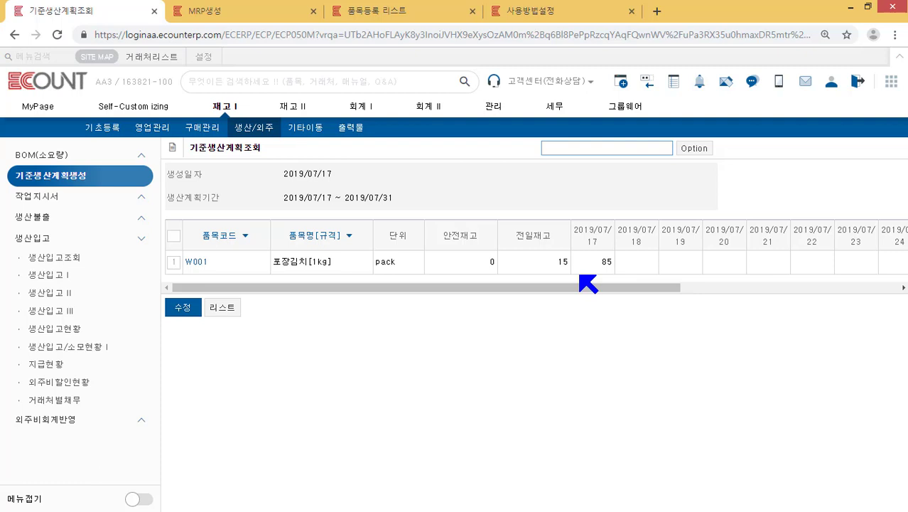
# Check the safety stock quantity (안전재고수량) of item W001 in its 품목등록 record, and return to the production plan.
pyautogui.click(579, 275)
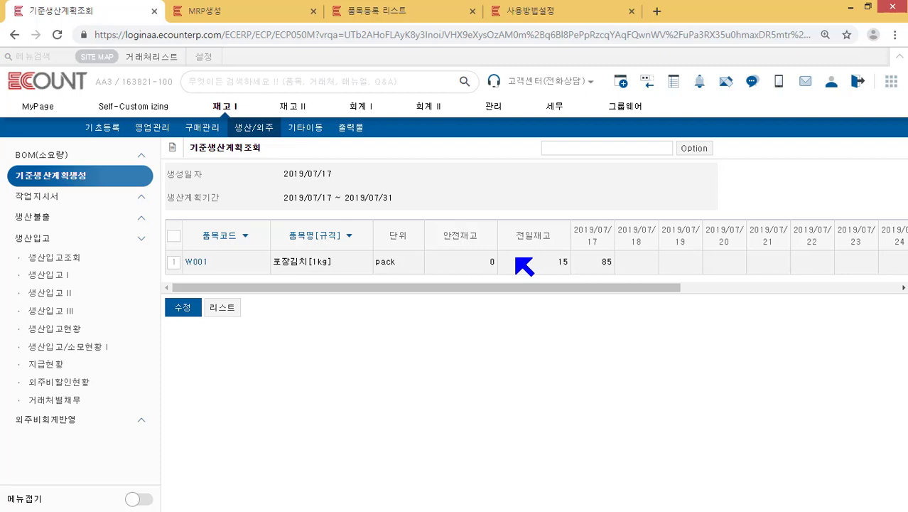
pyautogui.click(254, 13)
pyautogui.click(356, 12)
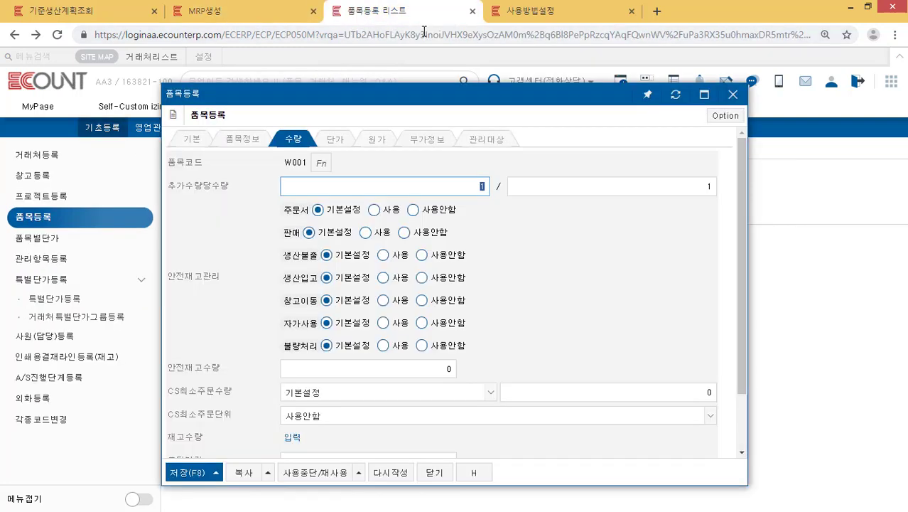
pyautogui.scroll(-2, 491, 263)
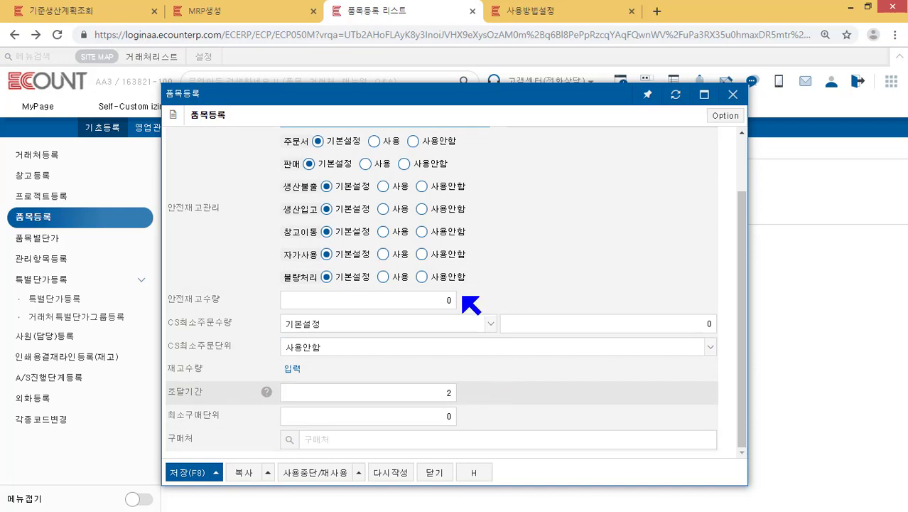
pyautogui.click(126, 10)
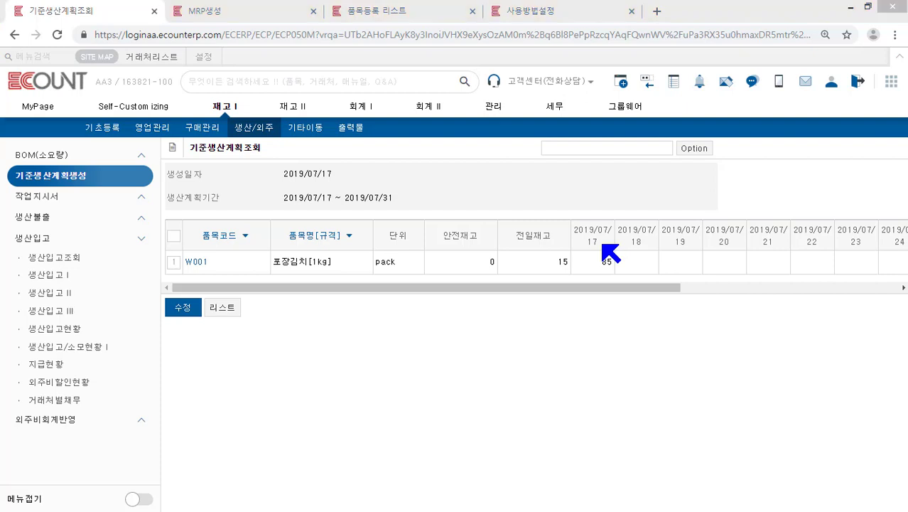
# Open the W001 plan row for editing, look at its daily quantity cells, and return to the plan list without saving.
pyautogui.click(173, 261)
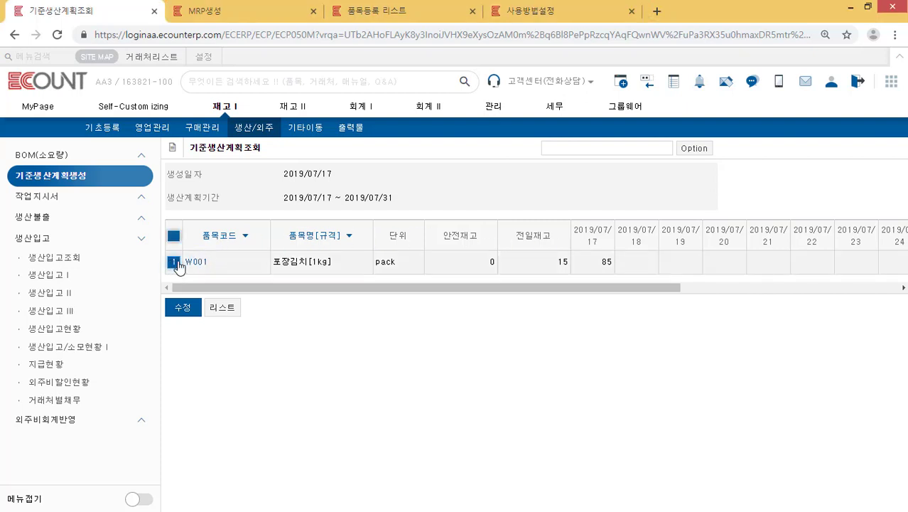
pyautogui.click(183, 308)
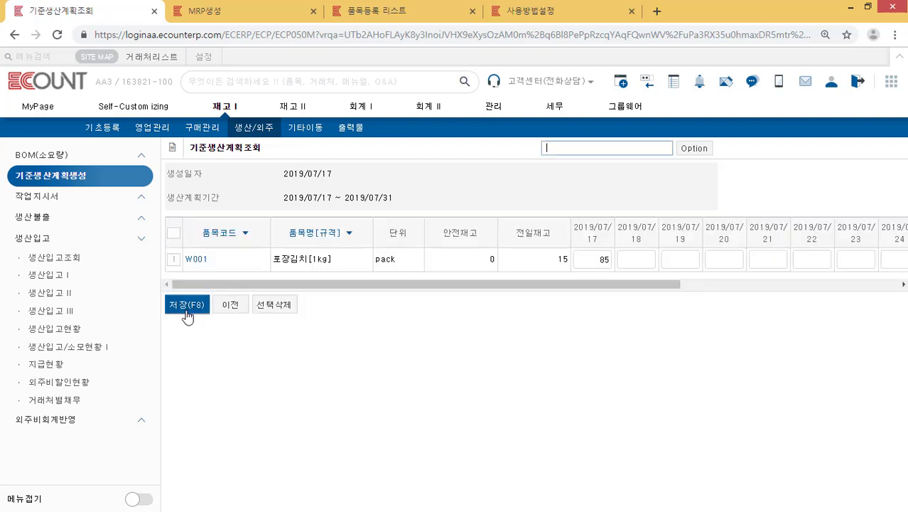
pyautogui.moveTo(510, 284); pyautogui.dragTo(609, 283)
pyautogui.click(489, 263)
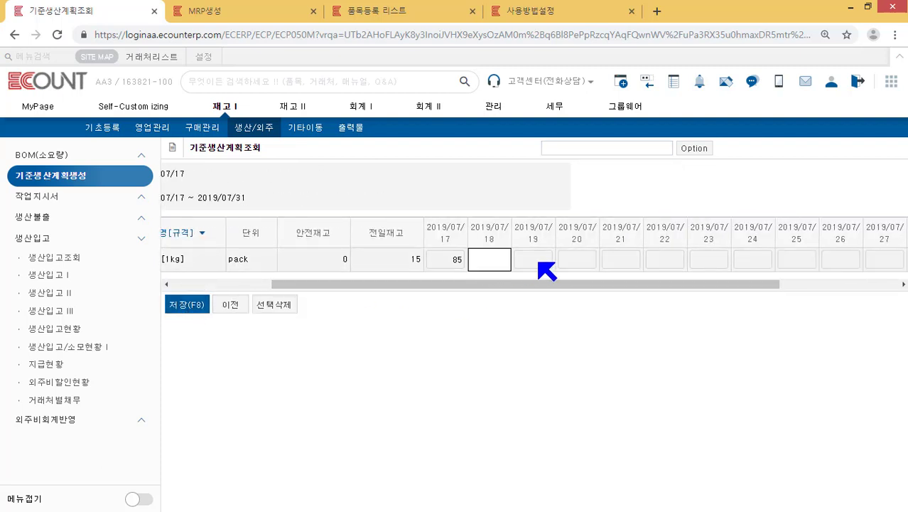
pyautogui.click(539, 263)
pyautogui.click(662, 265)
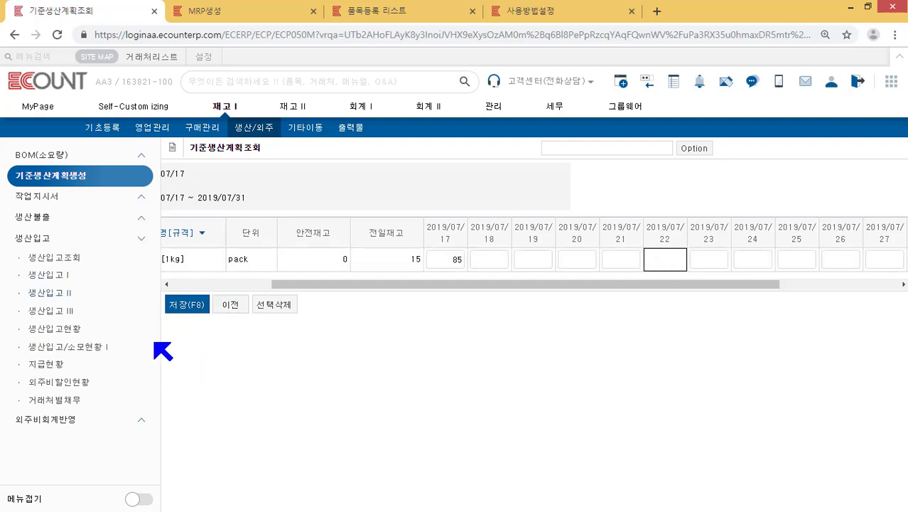
pyautogui.click(222, 307)
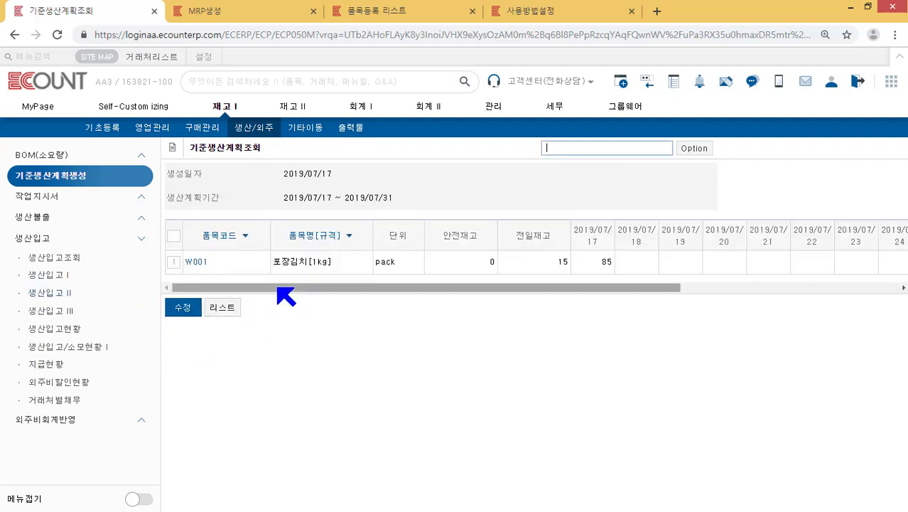
pyautogui.click(223, 307)
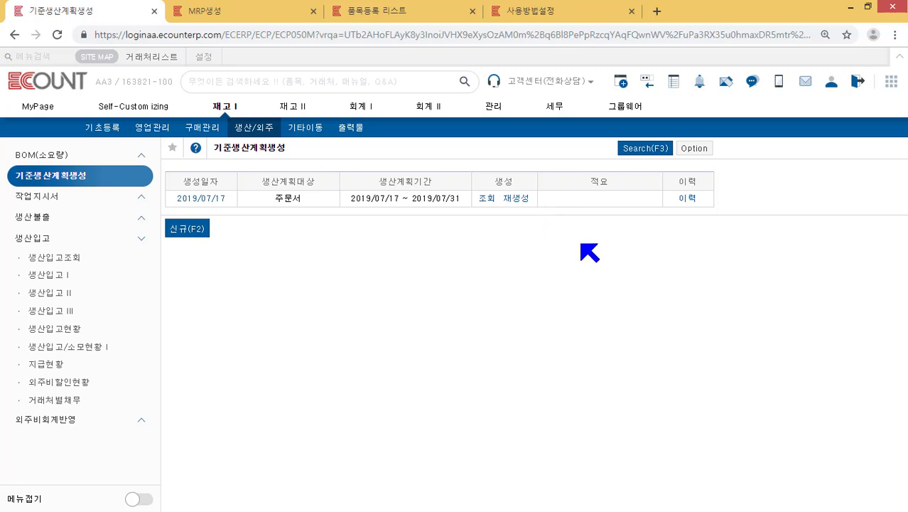
# Review the 품목구분 and 품목계층그룹 options in the production plan's 품목설정, and close them without changes.
pyautogui.click(709, 150)
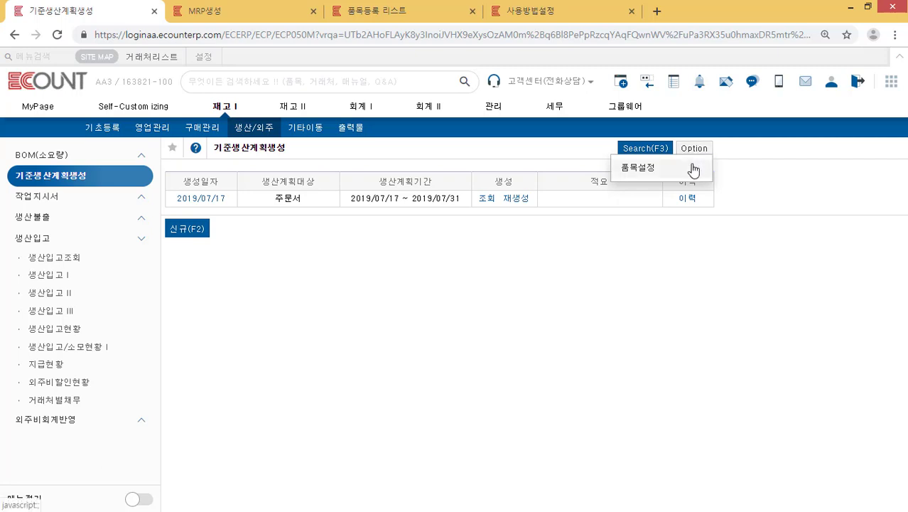
pyautogui.click(693, 171)
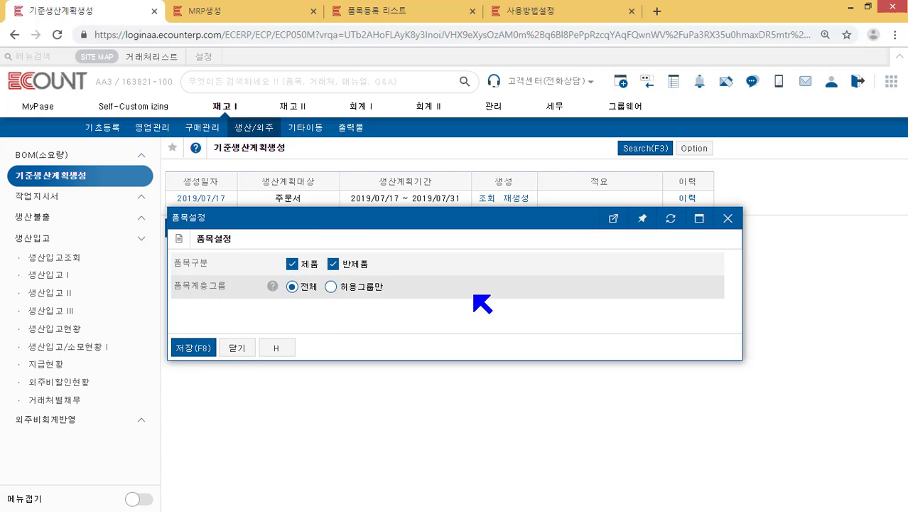
pyautogui.click(236, 348)
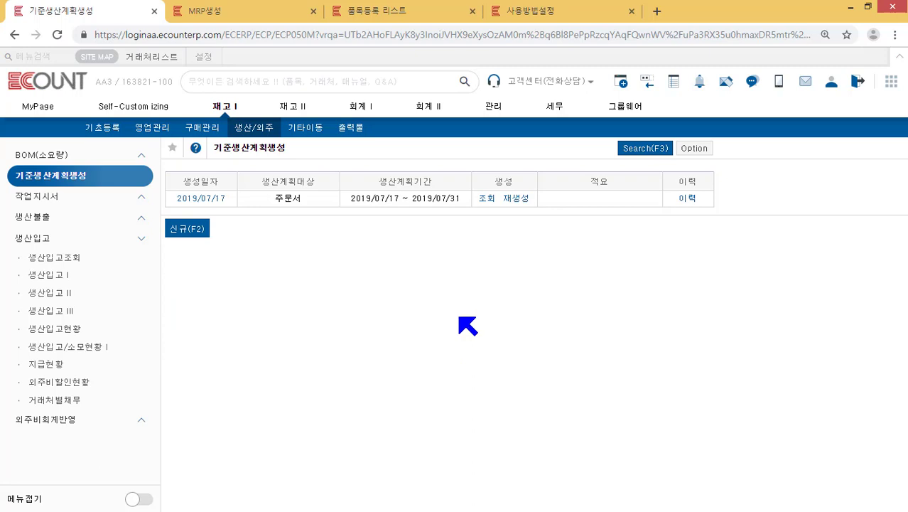
# Create and save a new MRP생성 entry based on the 2019/07/17 production plan, keeping all 산출기준 options selected.
pyautogui.hotkey('ctrl', 'Tab')
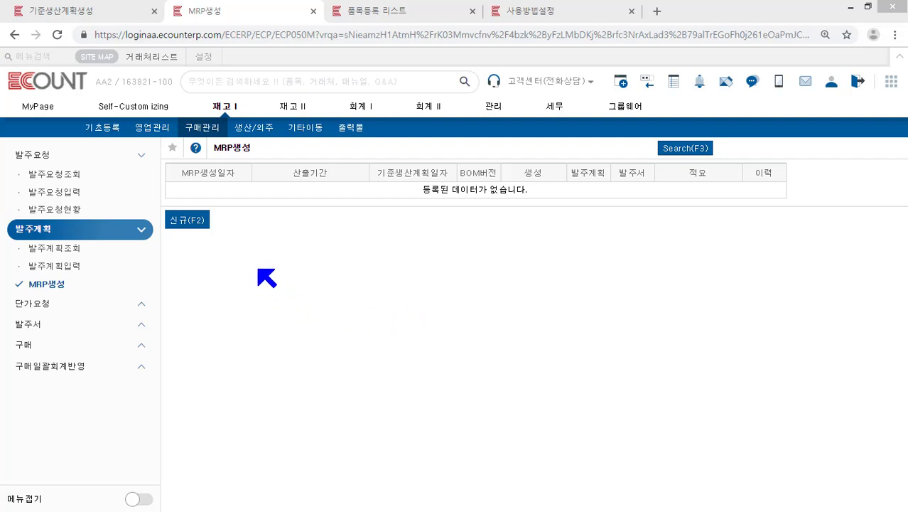
pyautogui.click(182, 222)
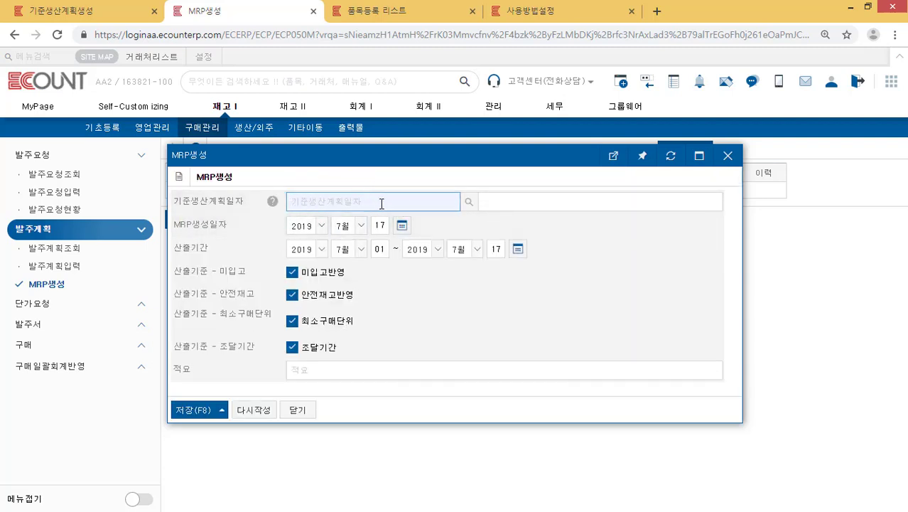
pyautogui.click(467, 203)
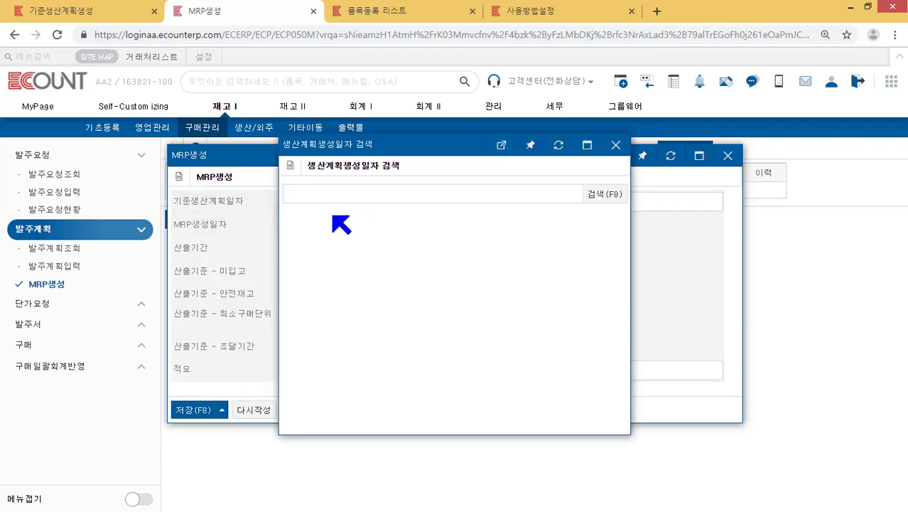
pyautogui.click(336, 236)
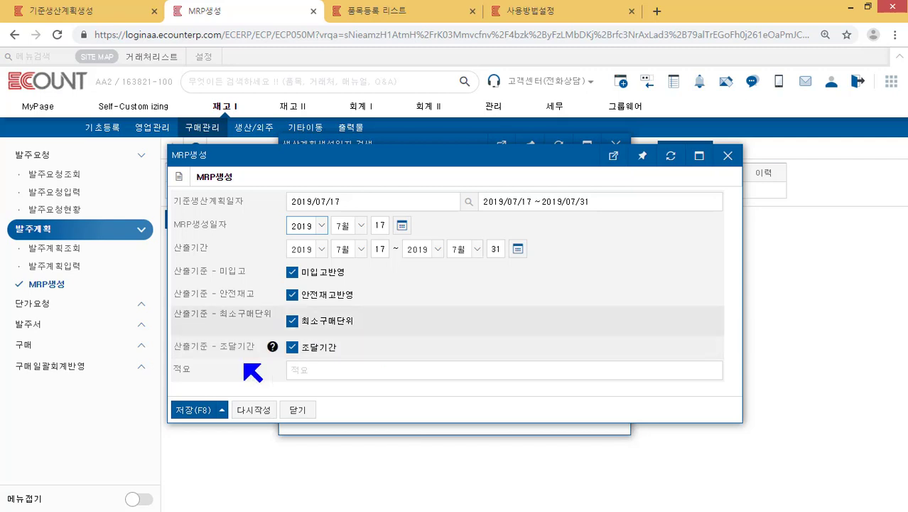
pyautogui.click(196, 411)
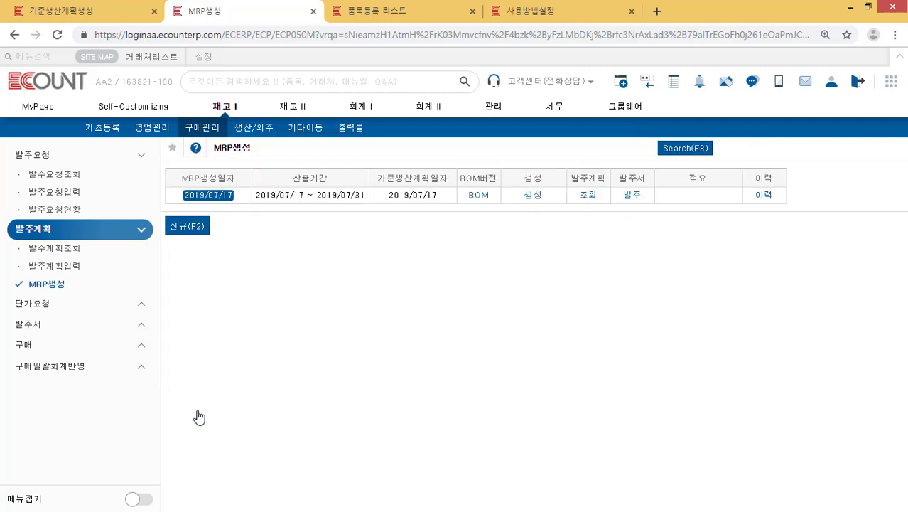
# Cancel the MRP generation, choose 두번째 BOM as the BOM version for W001, and return to the MRP list without saving.
pyautogui.click(538, 200)
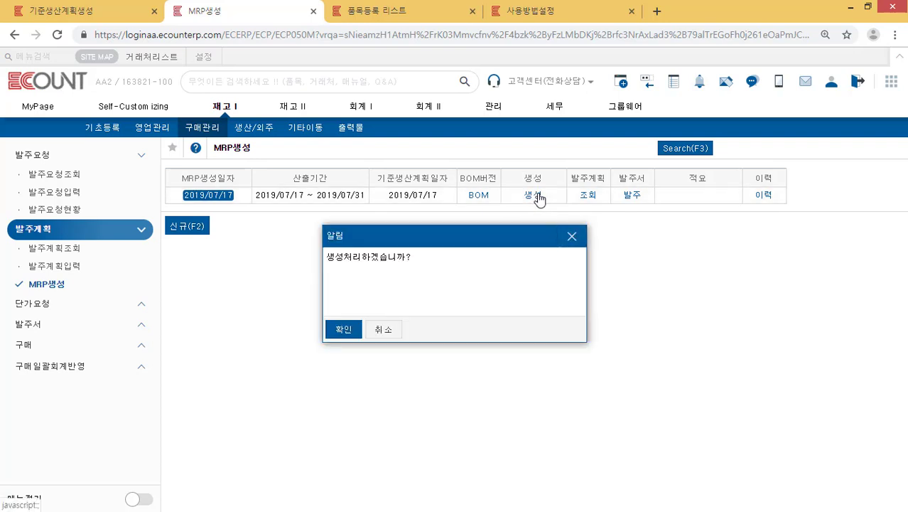
pyautogui.click(379, 331)
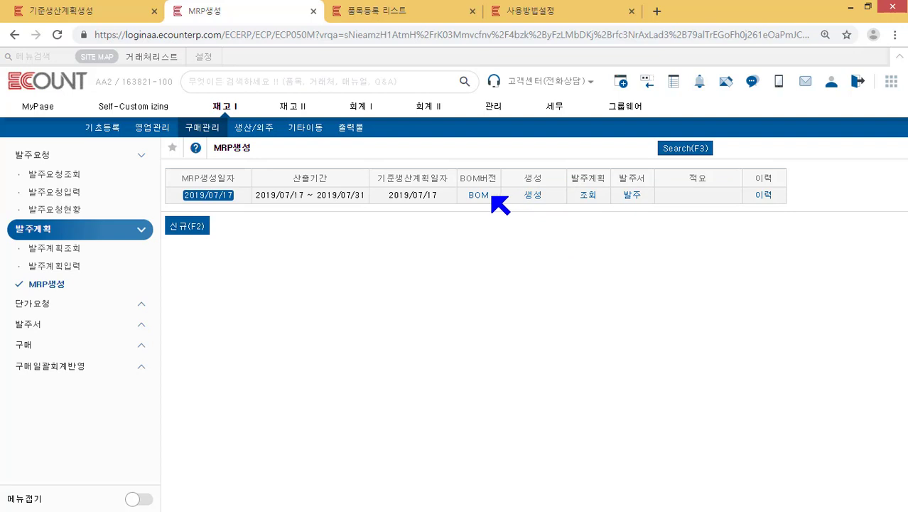
pyautogui.click(472, 197)
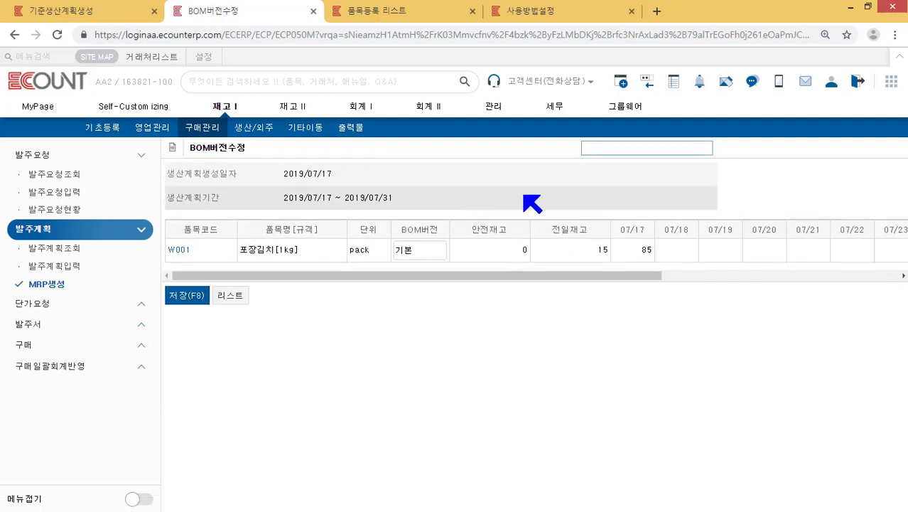
pyautogui.click(429, 254)
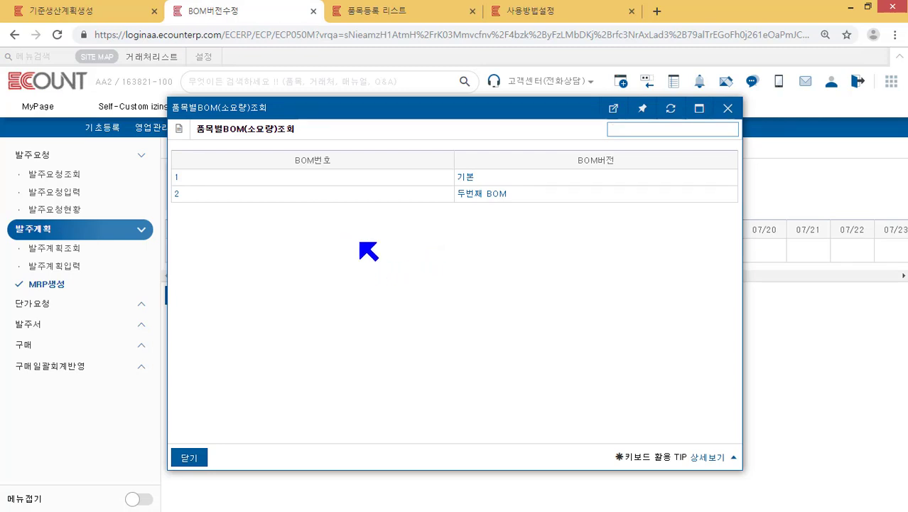
pyautogui.click(485, 195)
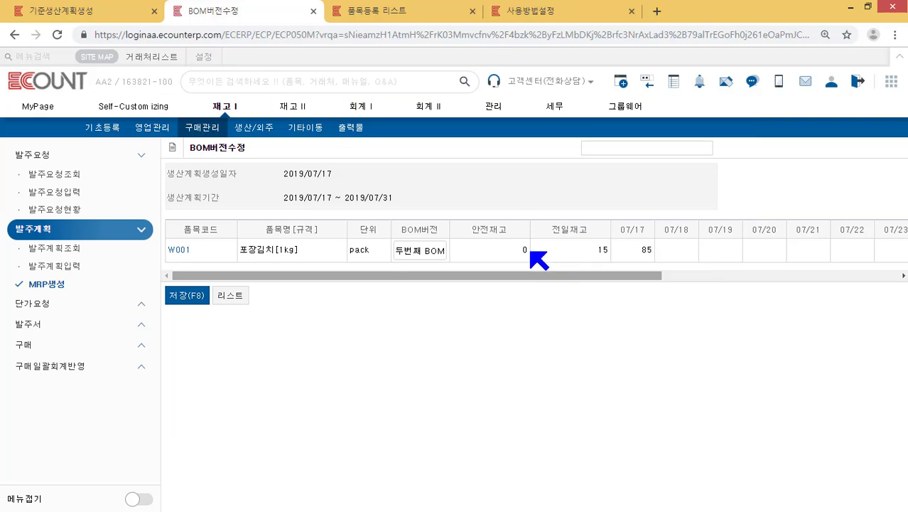
pyautogui.click(231, 294)
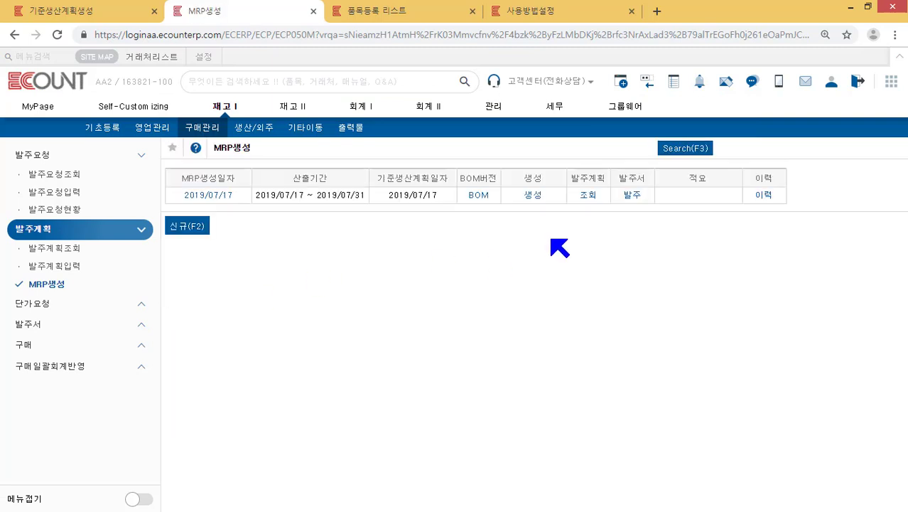
# Generate the 2019/07/17 MRP, review the material requirements in MRP 조회, and return to the MRP list.
pyautogui.click(534, 196)
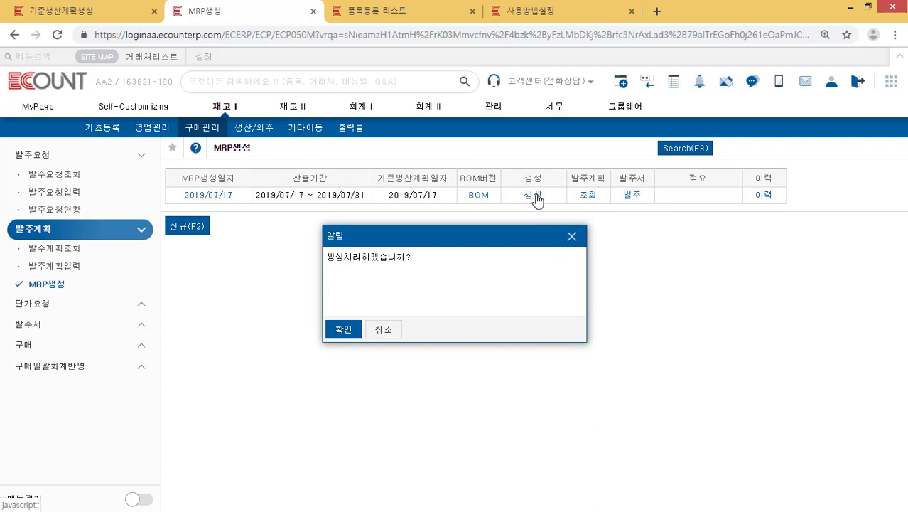
pyautogui.click(346, 330)
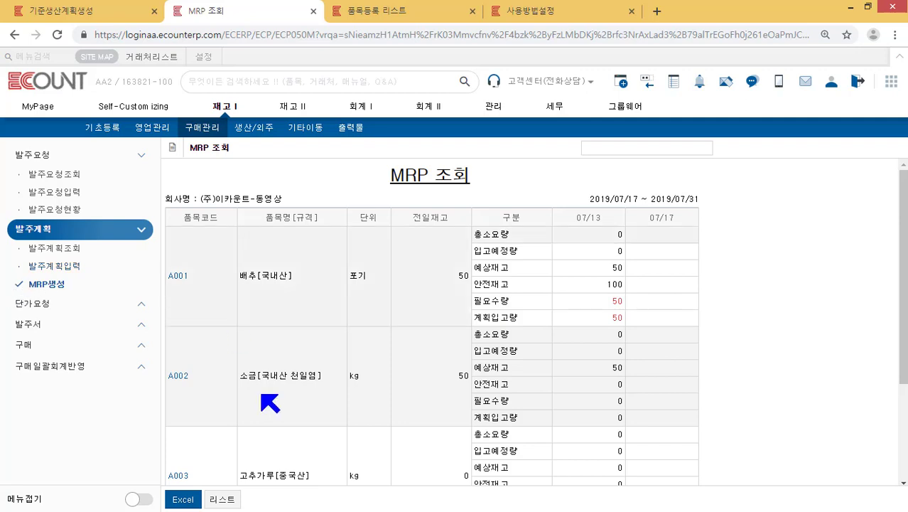
pyautogui.click(222, 499)
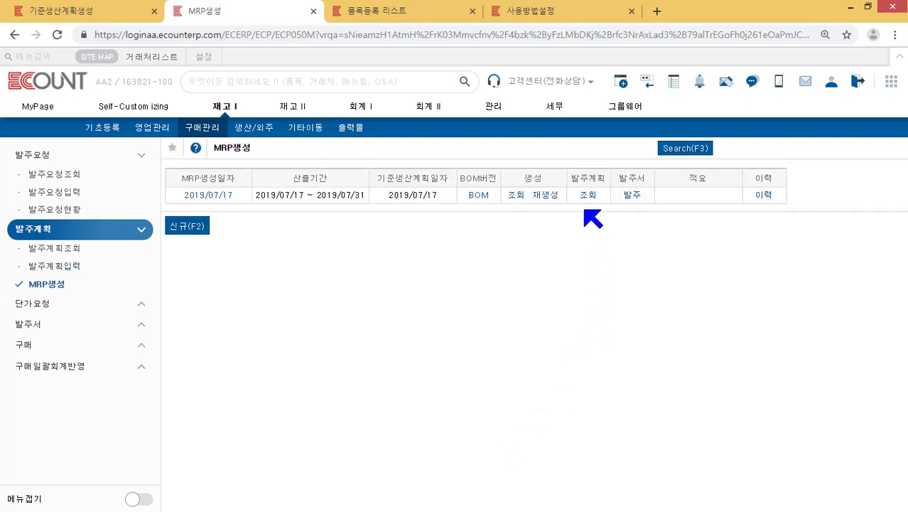
# Review the purchase plan (발주계획) of the 2019/07/17 MRP, check its edit mode without changing quantities, and return to the MRP list.
pyautogui.click(589, 202)
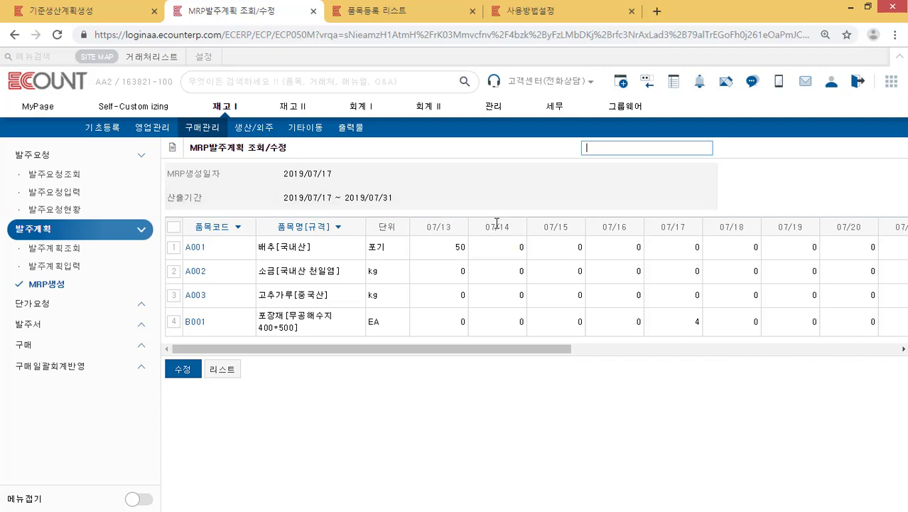
pyautogui.click(174, 226)
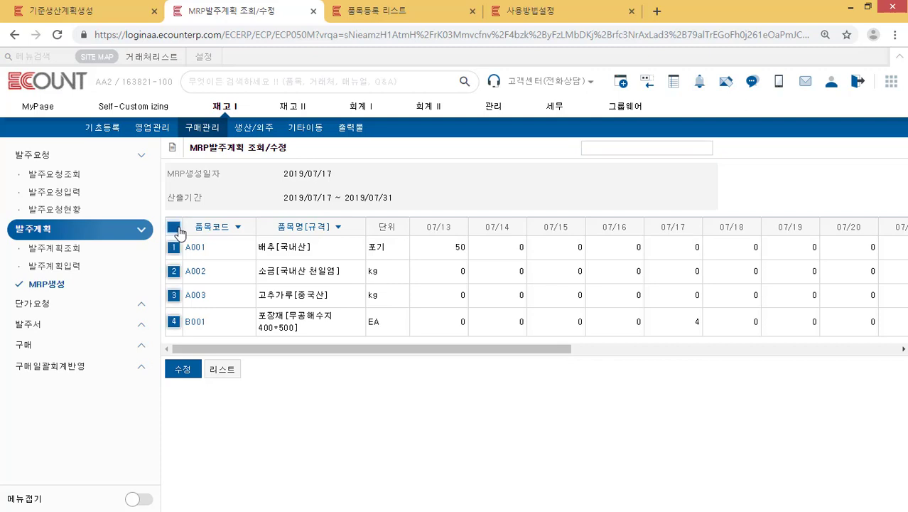
pyautogui.click(196, 378)
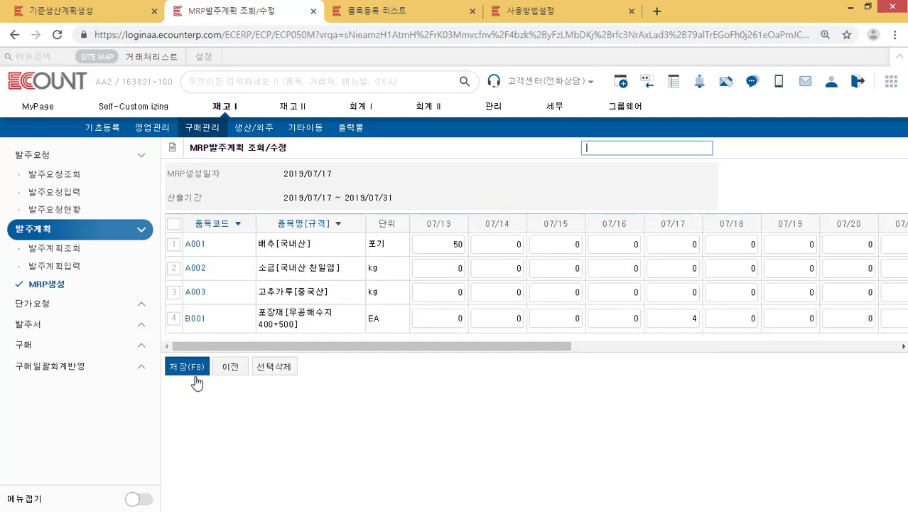
pyautogui.click(243, 374)
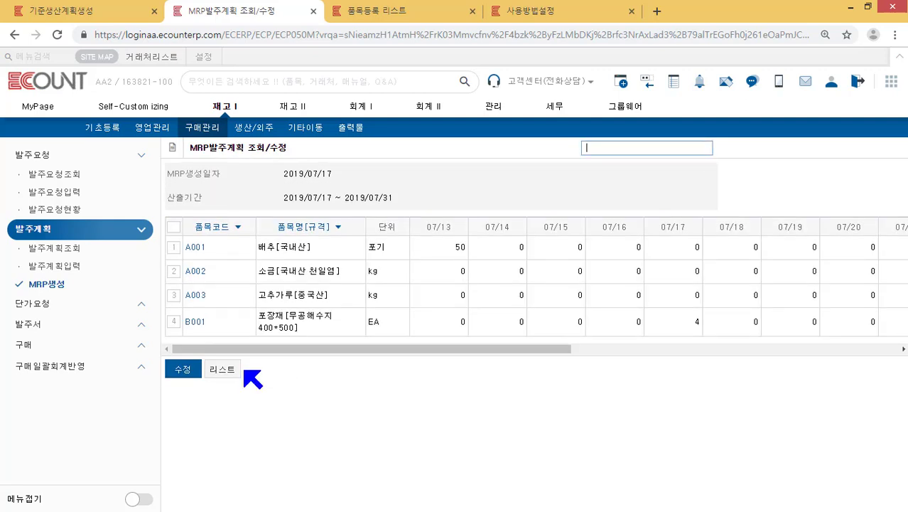
pyautogui.click(236, 371)
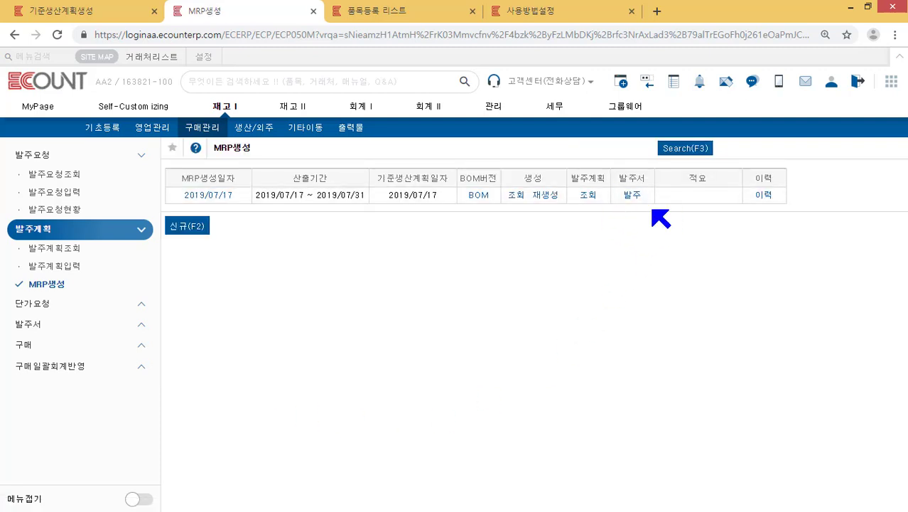
# Start 발주서생성 for all in-progress items of the 2019/07/17 MRP, and set the 입고창고 to 본사창고.
pyautogui.click(632, 196)
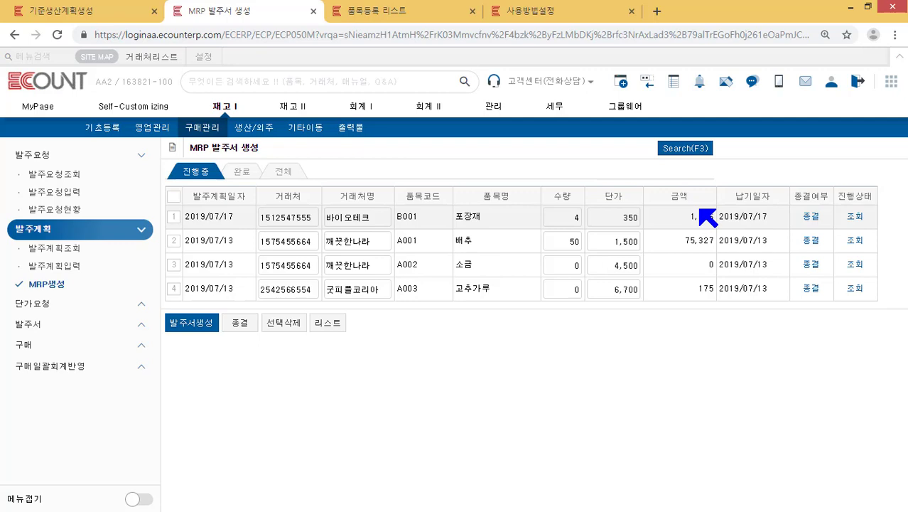
pyautogui.click(176, 197)
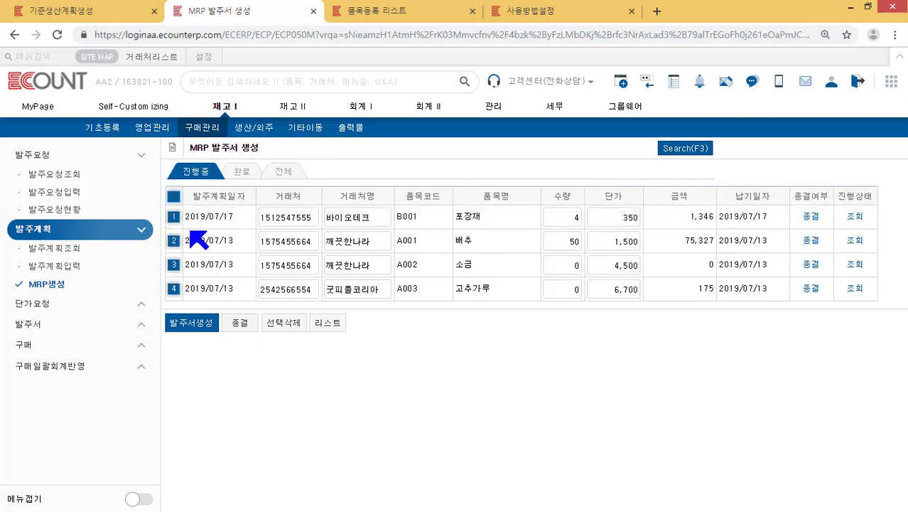
pyautogui.click(208, 325)
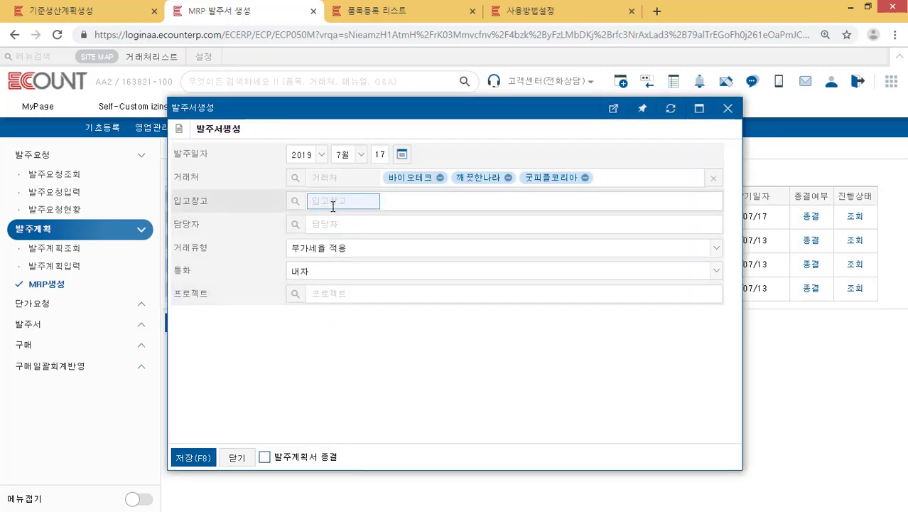
pyautogui.write('본스')
pyautogui.write('창고')
pyautogui.press('Return')
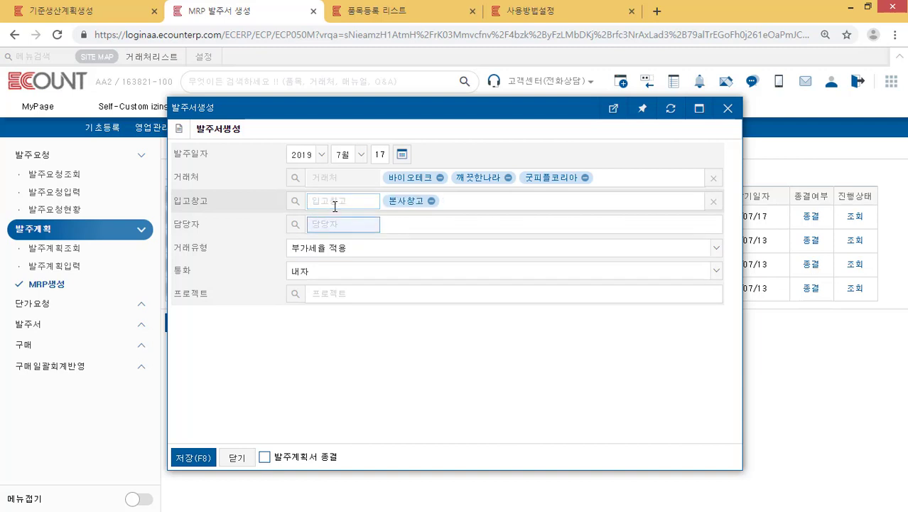